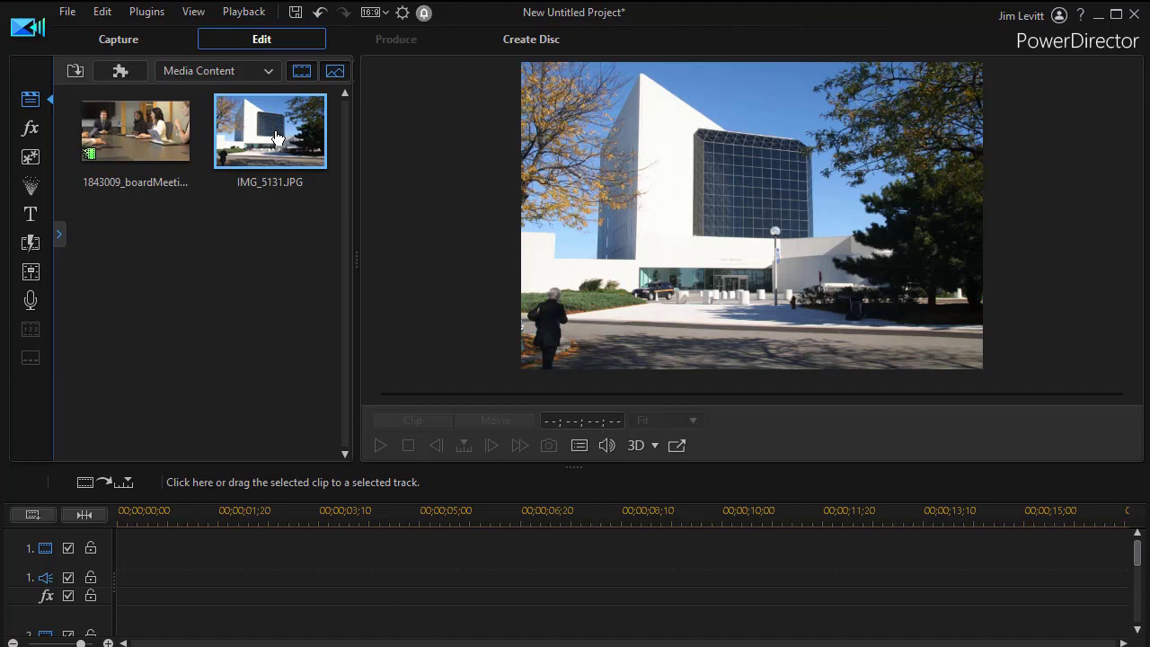
Place IMG_5131.JPG on video track 1 and stretch it to about 15 seconds
{"action": "left_click_drag", "start_coordinate": [277, 137], "coordinate": [104, 552]}
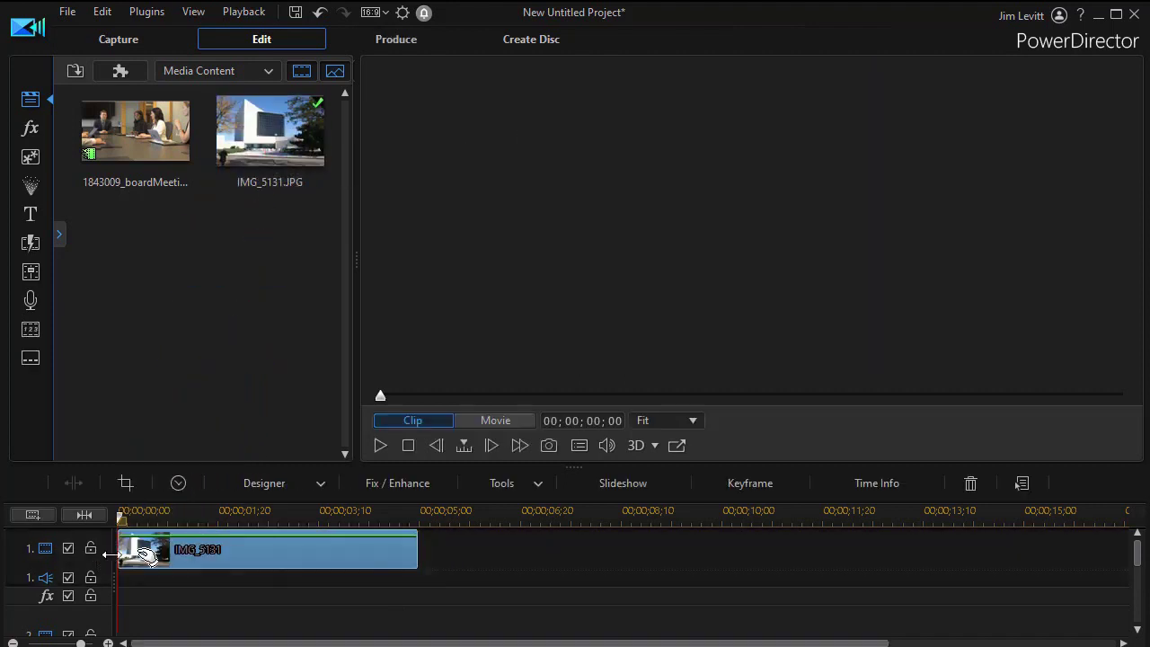
{"action": "left_click_drag", "start_coordinate": [420, 557], "coordinate": [351, 446]}
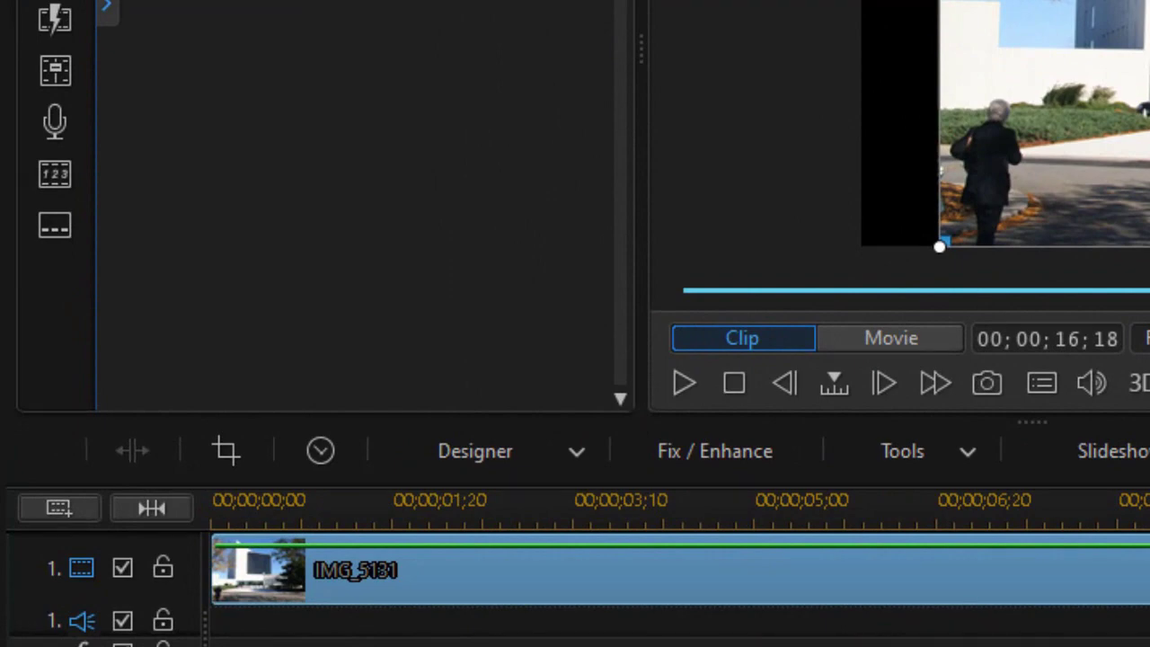
Crop the building photo to 16:9 with the frame shifted up, and put boardMeeting on track 2
{"action": "left_click", "coordinate": [239, 452]}
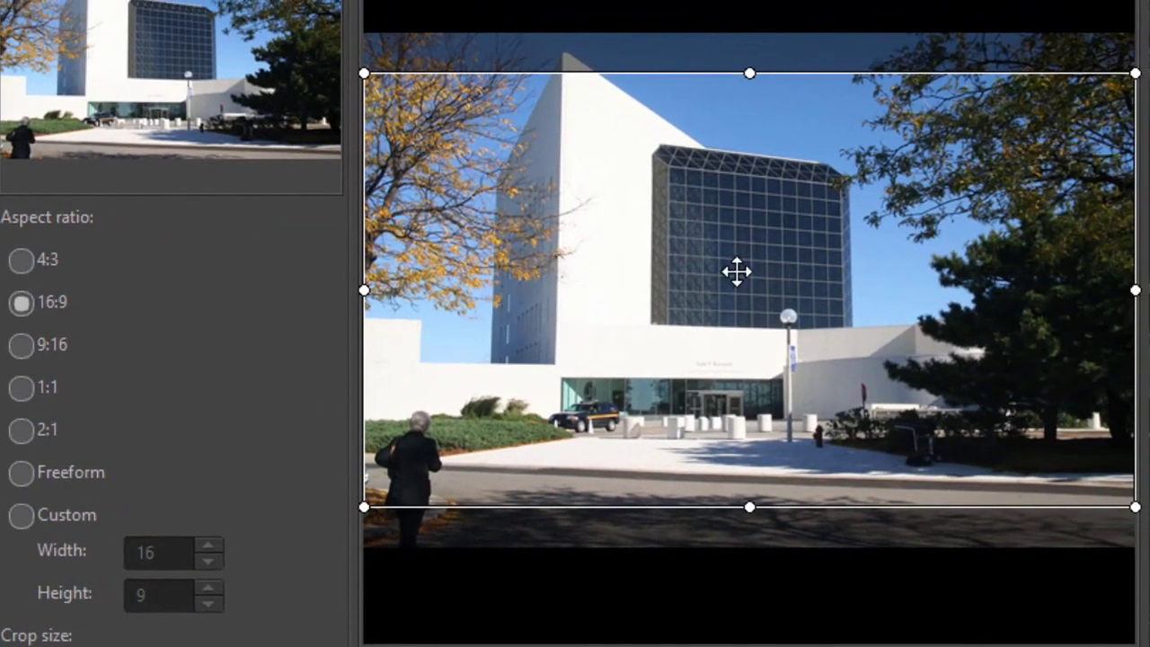
{"action": "left_click_drag", "start_coordinate": [768, 299], "coordinate": [765, 265]}
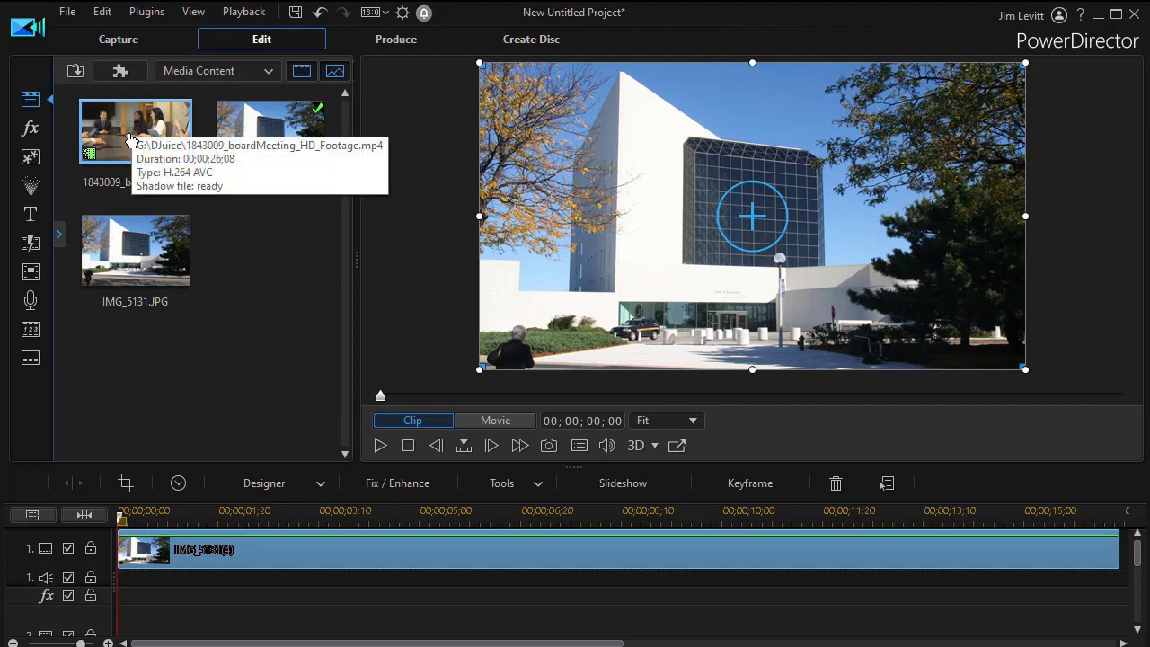
{"action": "left_click_drag", "start_coordinate": [130, 141], "coordinate": [74, 584]}
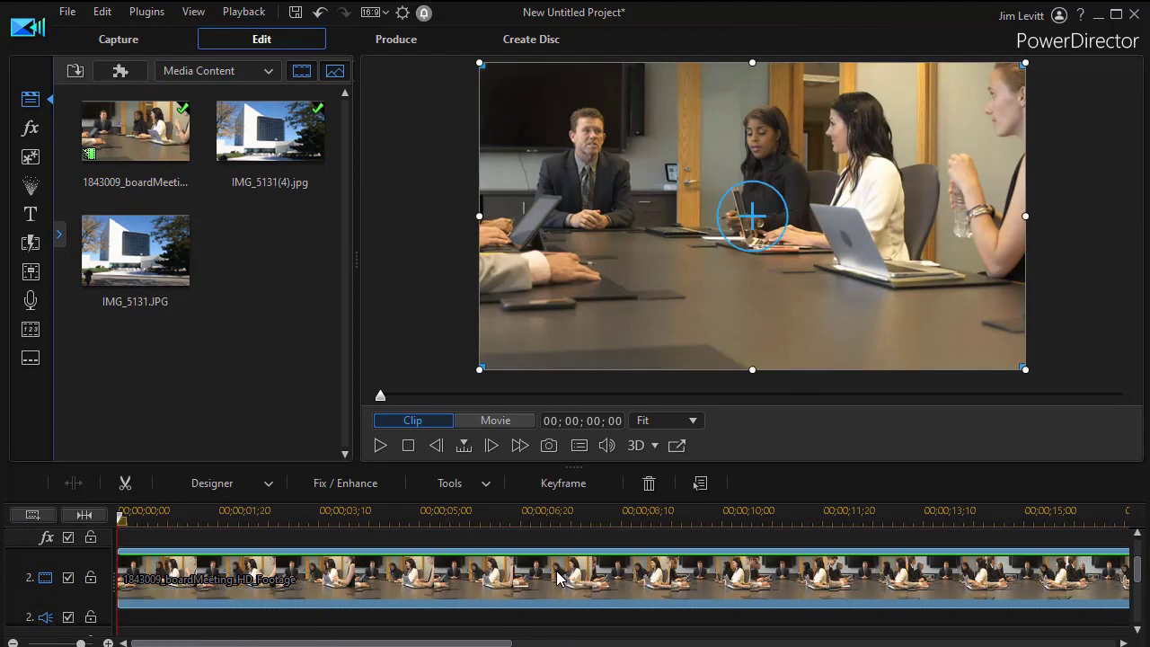
Shrink the boardroom video to 0.227 scale and centre it over the building's glass facade
{"action": "double_click", "coordinate": [558, 576]}
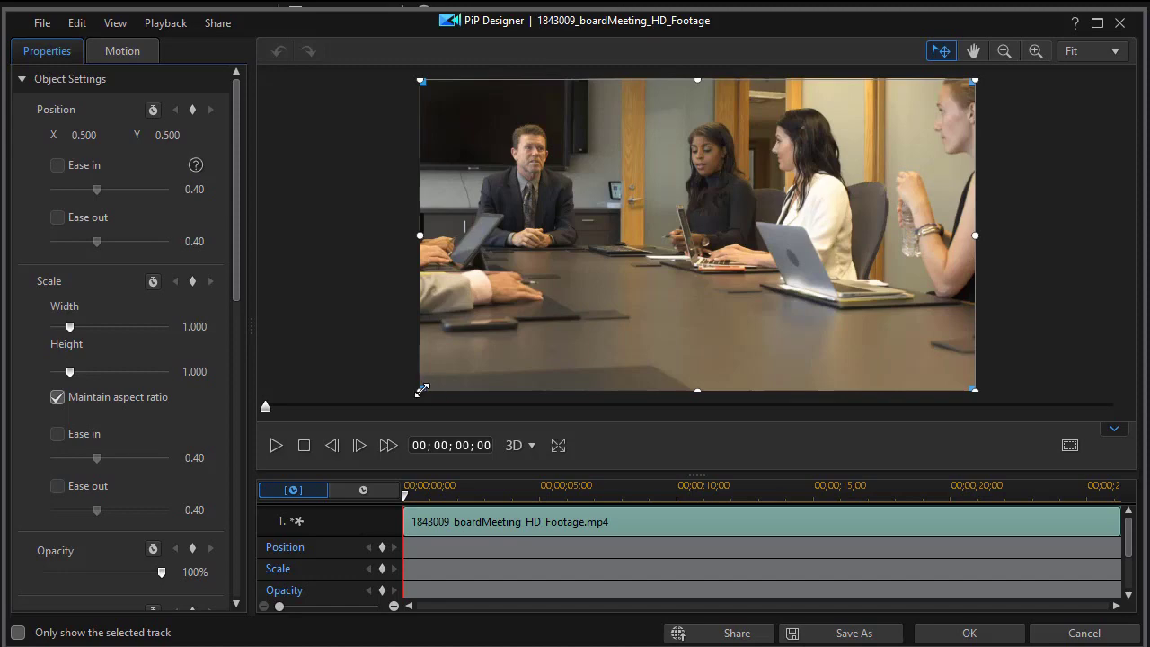
{"action": "left_click_drag", "start_coordinate": [421, 388], "coordinate": [780, 204]}
{"action": "left_click_drag", "start_coordinate": [889, 120], "coordinate": [776, 222]}
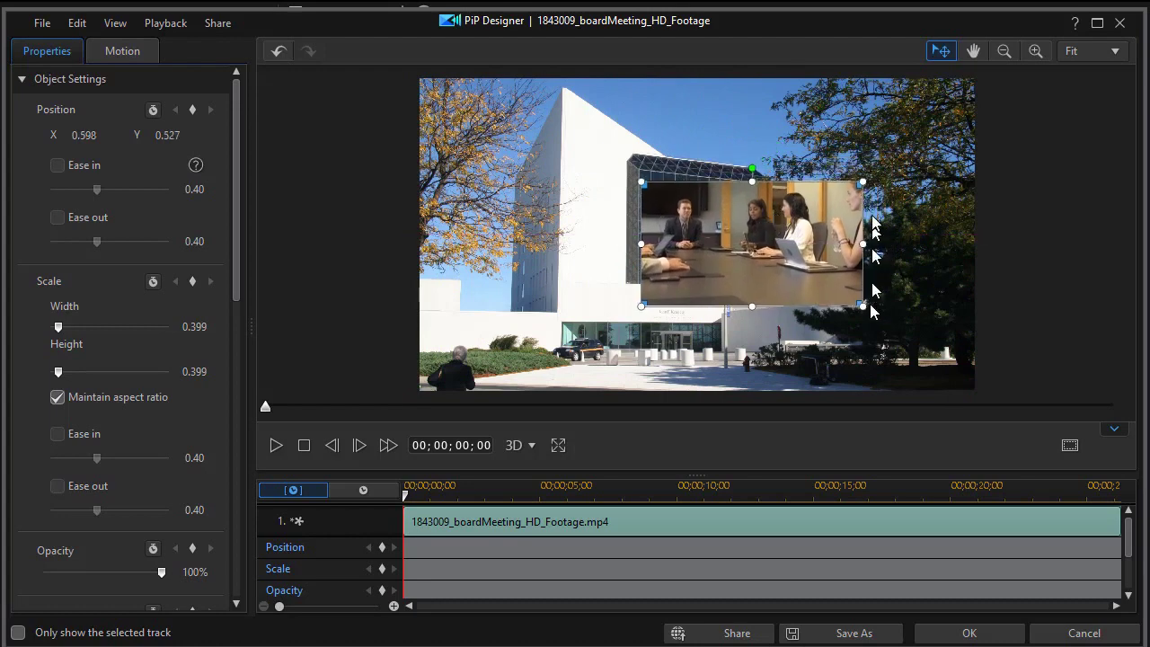
{"action": "left_click_drag", "start_coordinate": [862, 184], "coordinate": [745, 234]}
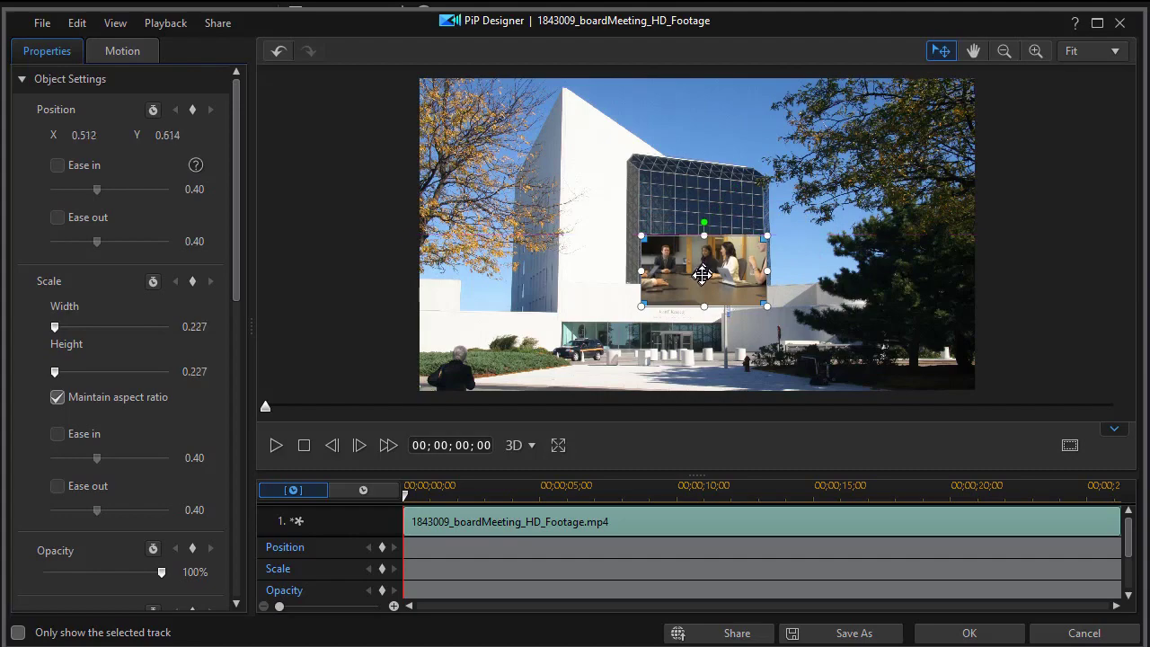
{"action": "left_click_drag", "start_coordinate": [702, 275], "coordinate": [699, 221]}
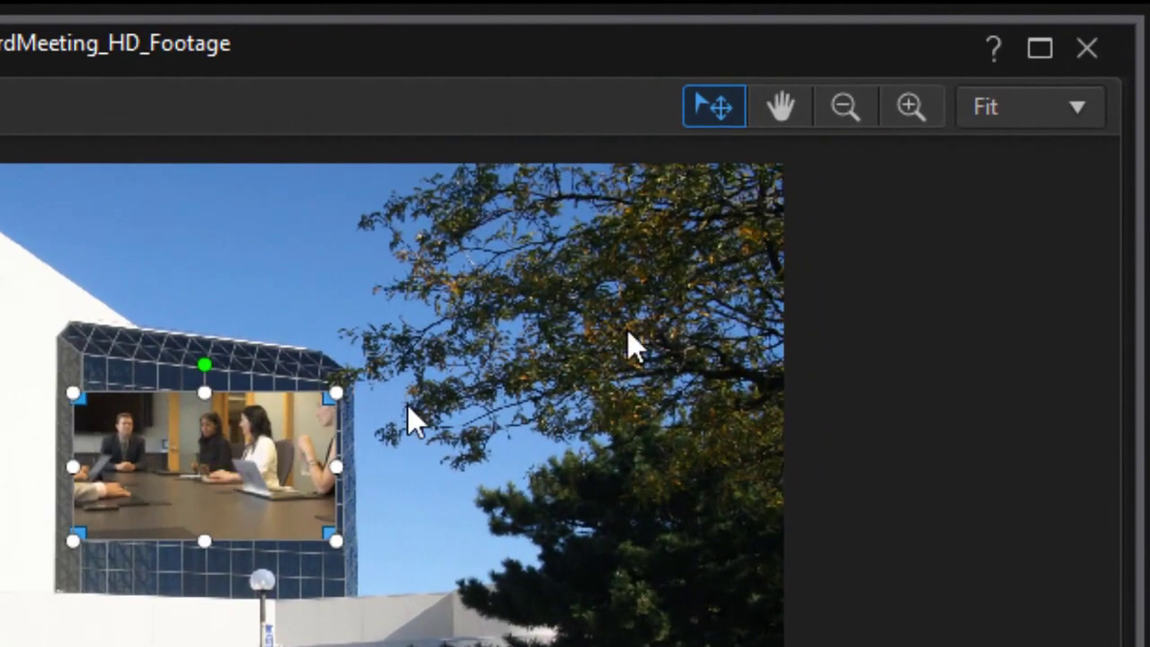
Zoom into the PiP preview and pull the inset's lower-left corner inward to fit the facade
{"action": "left_click", "coordinate": [909, 108]}
{"action": "left_click", "coordinate": [911, 103]}
{"action": "left_click", "coordinate": [912, 106]}
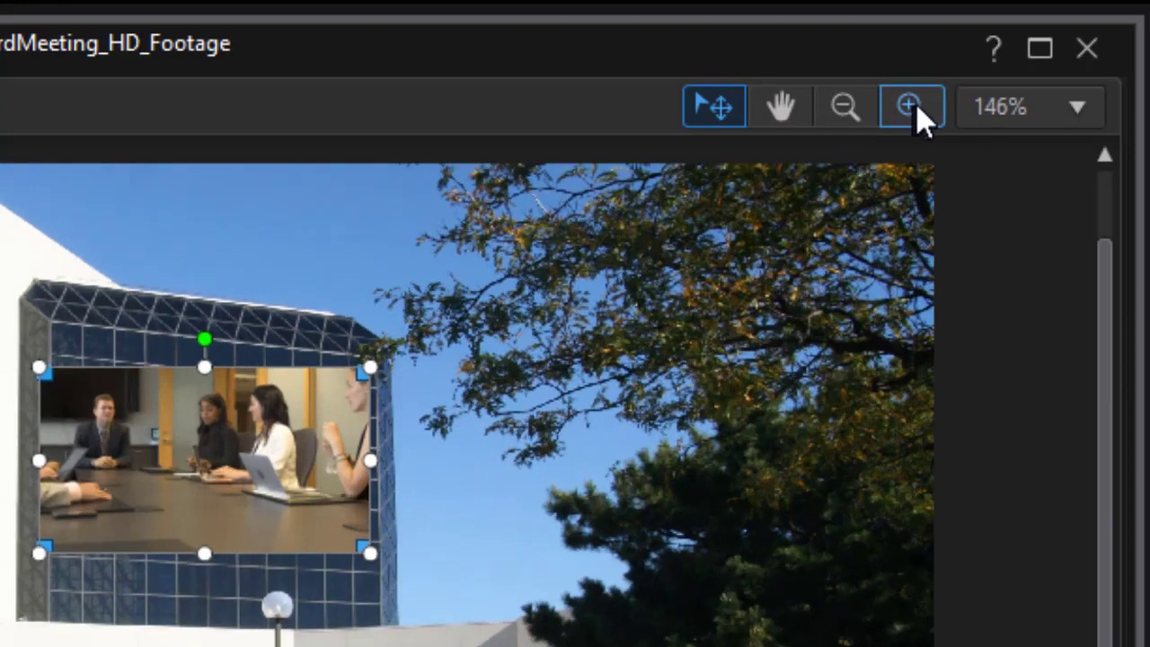
{"action": "left_click", "coordinate": [917, 105]}
{"action": "left_click", "coordinate": [917, 104]}
{"action": "left_click", "coordinate": [916, 105]}
{"action": "left_click", "coordinate": [916, 104]}
{"action": "left_click", "coordinate": [915, 104]}
{"action": "left_click", "coordinate": [914, 102]}
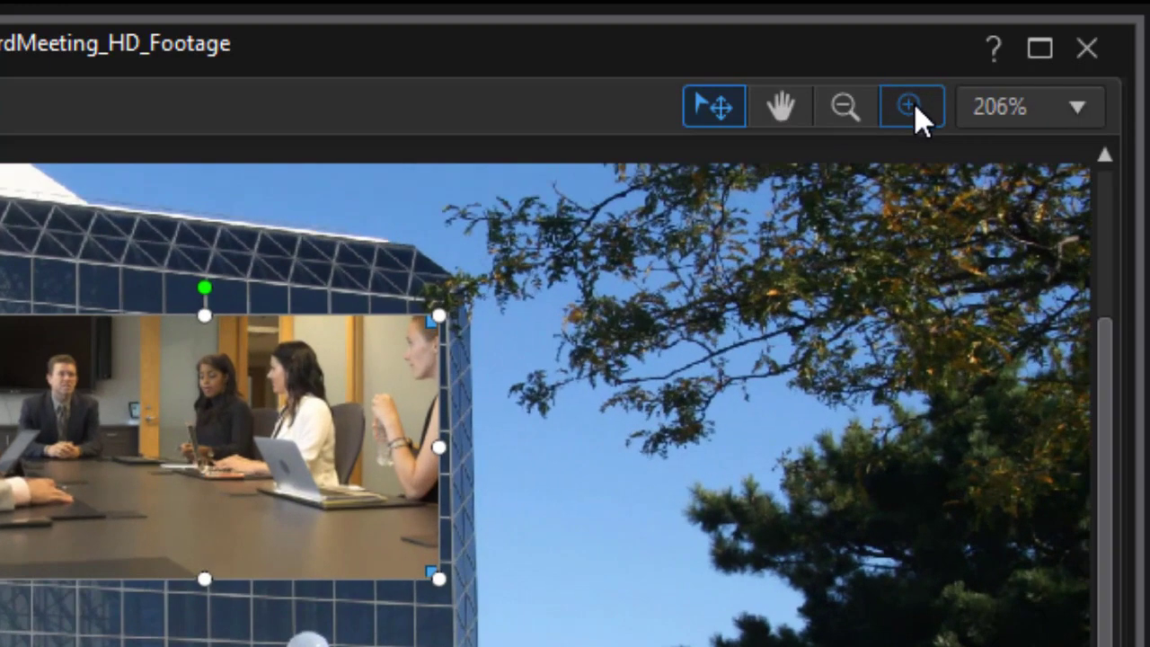
{"action": "left_click", "coordinate": [913, 102]}
{"action": "left_click_drag", "start_coordinate": [0, 580], "coordinate": [3, 563]}
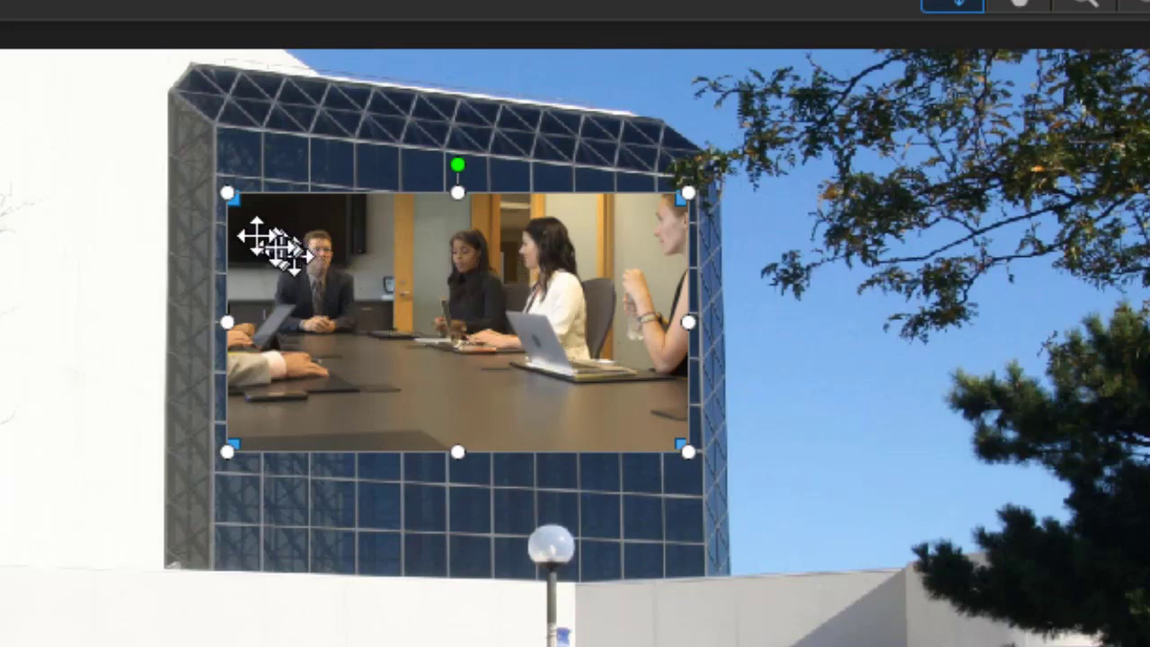
Corner-pin the boardroom inset to the facade's perspective, 0.217 by 0.213 at X 0.503, Y 0.439
{"action": "mouse_move", "coordinate": [336, 300]}
{"action": "left_mouse_down"}
{"action": "mouse_move", "coordinate": [352, 285]}
{"action": "mouse_move", "coordinate": [339, 284]}
{"action": "left_mouse_up"}
{"action": "key", "text": "Right"}
{"action": "key", "text": "Right"}
{"action": "key", "text": "Right"}
{"action": "key", "text": "Right"}
{"action": "key", "text": "Right"}
{"action": "key", "text": "Right"}
{"action": "key", "text": "Right"}
{"action": "key", "text": "Right"}
{"action": "key", "text": "Right"}
{"action": "key", "text": "Right"}
{"action": "key", "text": "Right"}
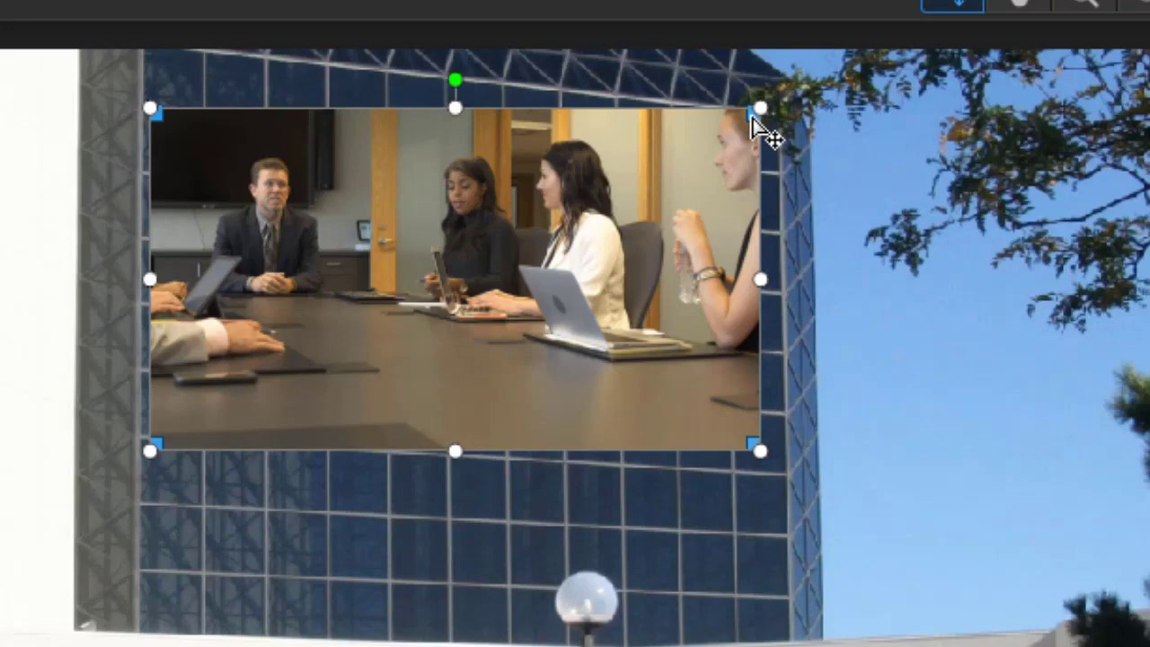
{"action": "left_click_drag", "start_coordinate": [752, 121], "coordinate": [752, 178]}
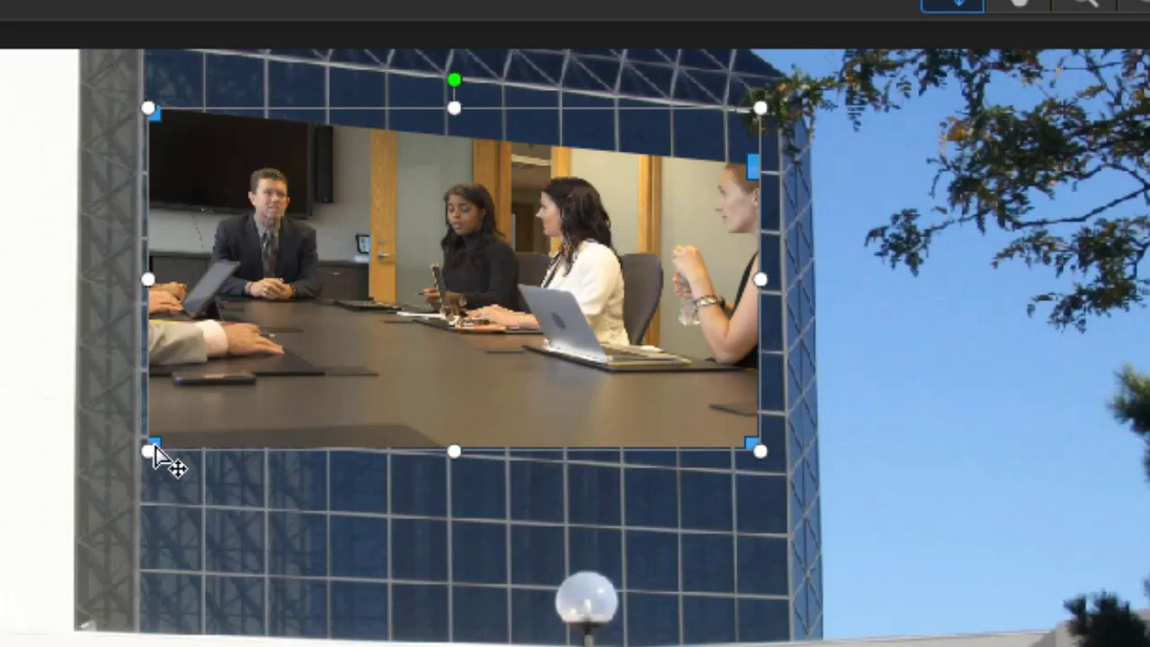
{"action": "left_click_drag", "start_coordinate": [154, 448], "coordinate": [147, 416]}
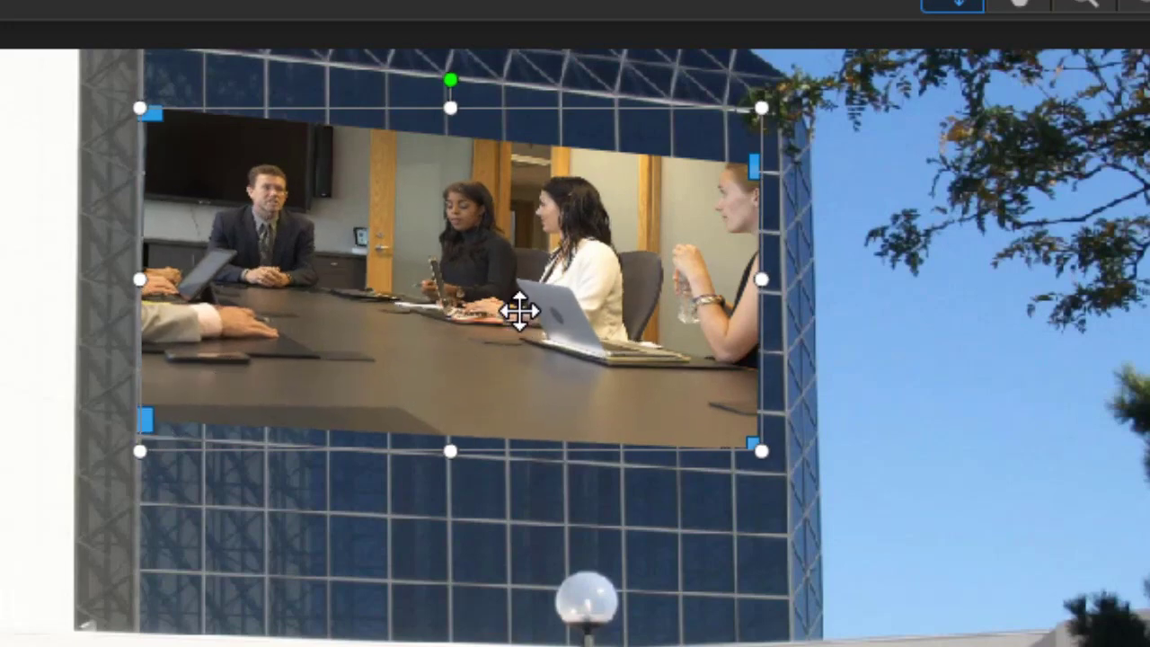
{"action": "key", "text": "Right"}
{"action": "key", "text": "Right"}
{"action": "key", "text": "Right"}
{"action": "key", "text": "Right"}
{"action": "key", "text": "Right"}
{"action": "key", "text": "Right"}
{"action": "key", "text": "Right"}
{"action": "key", "text": "Right"}
{"action": "key", "text": "Right"}
{"action": "key", "text": "Right"}
{"action": "key", "text": "Right"}
{"action": "key", "text": "Right"}
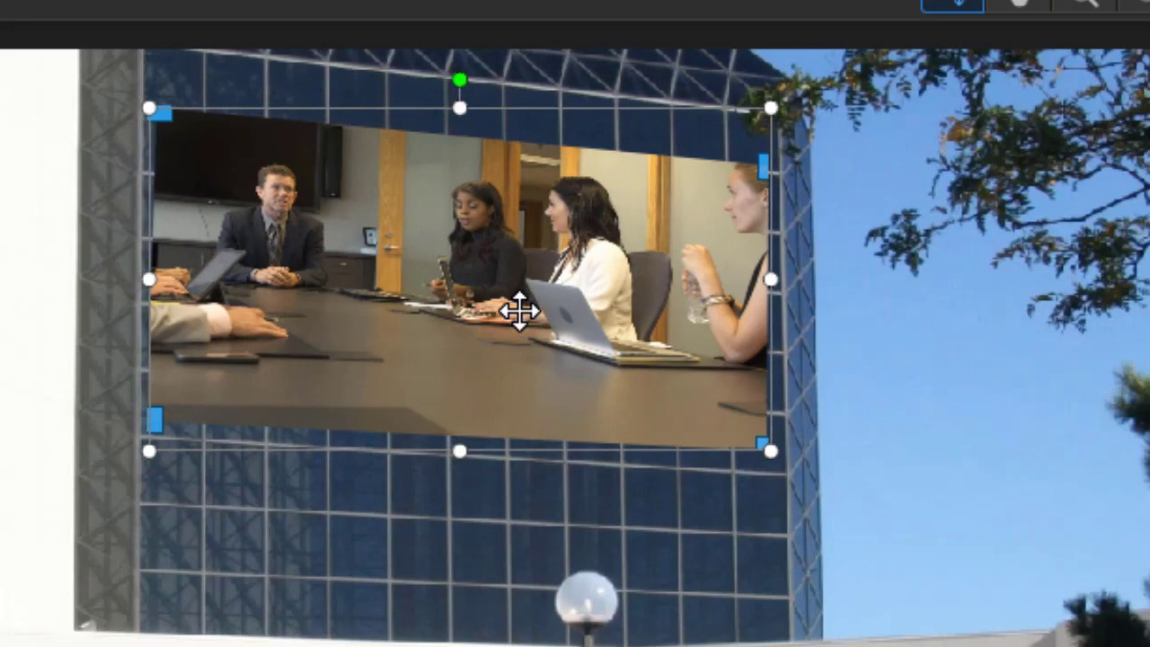
{"action": "key", "text": "Right"}
{"action": "key", "text": "Right"}
{"action": "key", "text": "Right"}
{"action": "key", "text": "Right"}
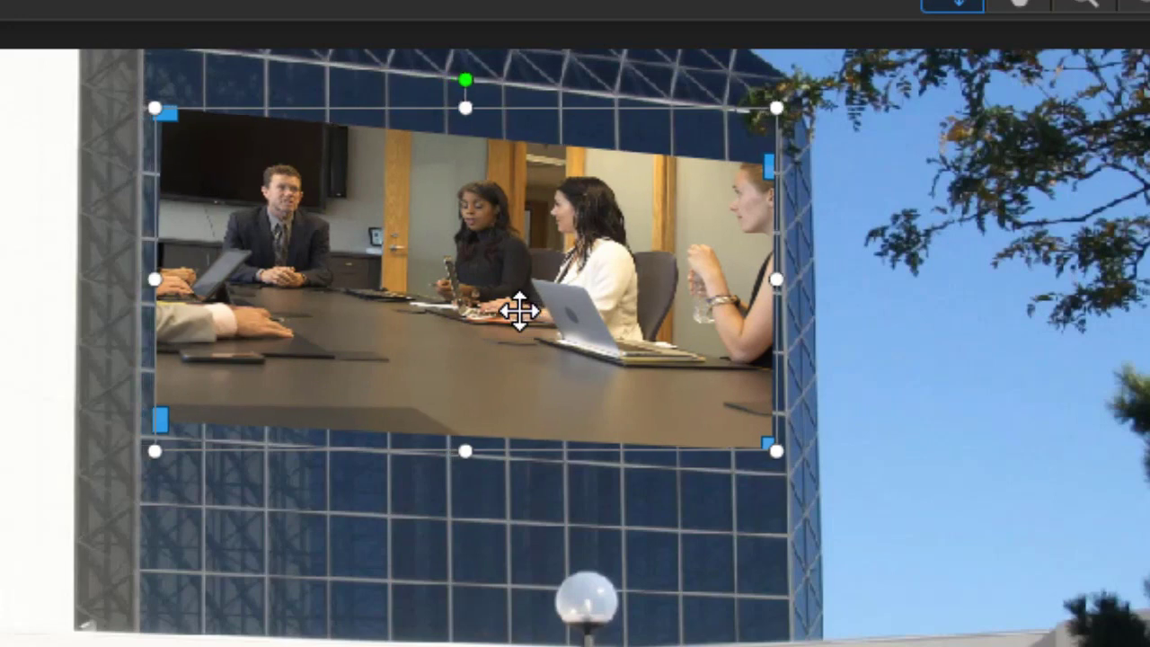
{"action": "key", "text": "Left"}
{"action": "key", "text": "Left"}
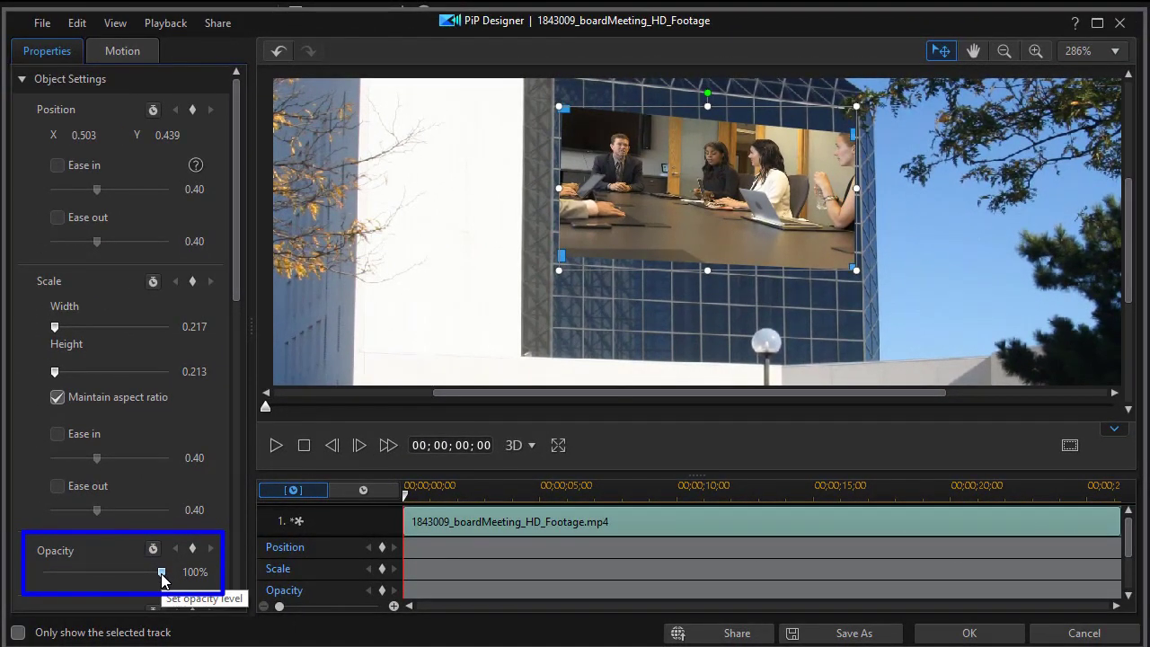
Set the boardroom overlay's opacity to about 80% and apply the PiP Designer changes
{"action": "left_click_drag", "start_coordinate": [162, 580], "coordinate": [139, 583]}
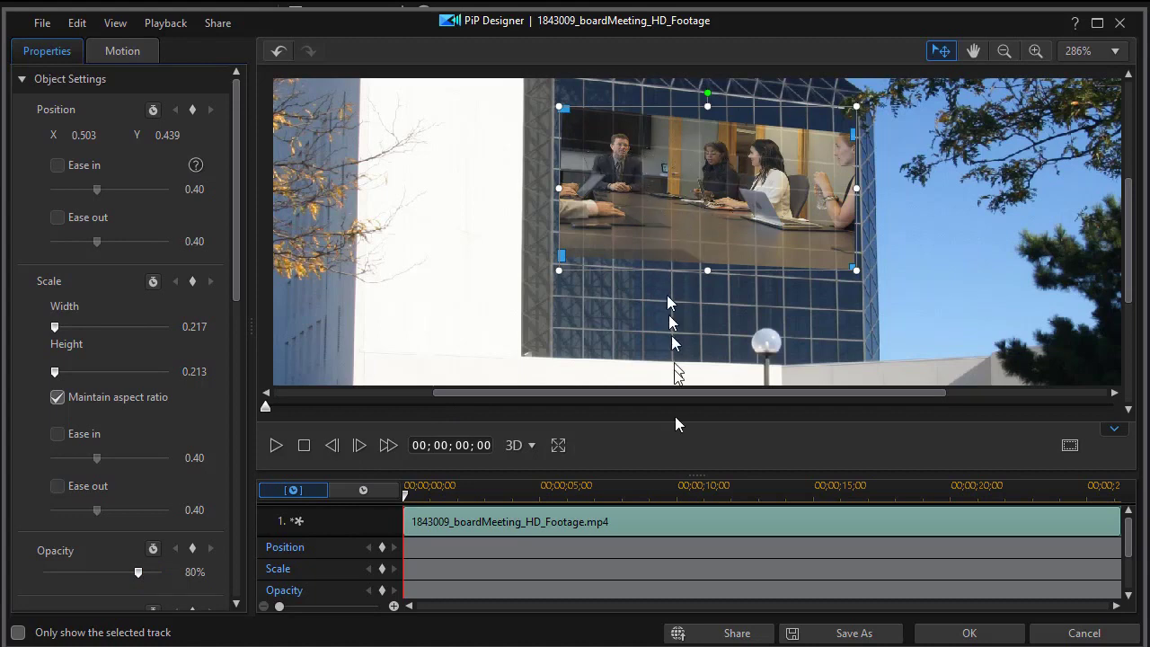
{"action": "left_click", "coordinate": [977, 634]}
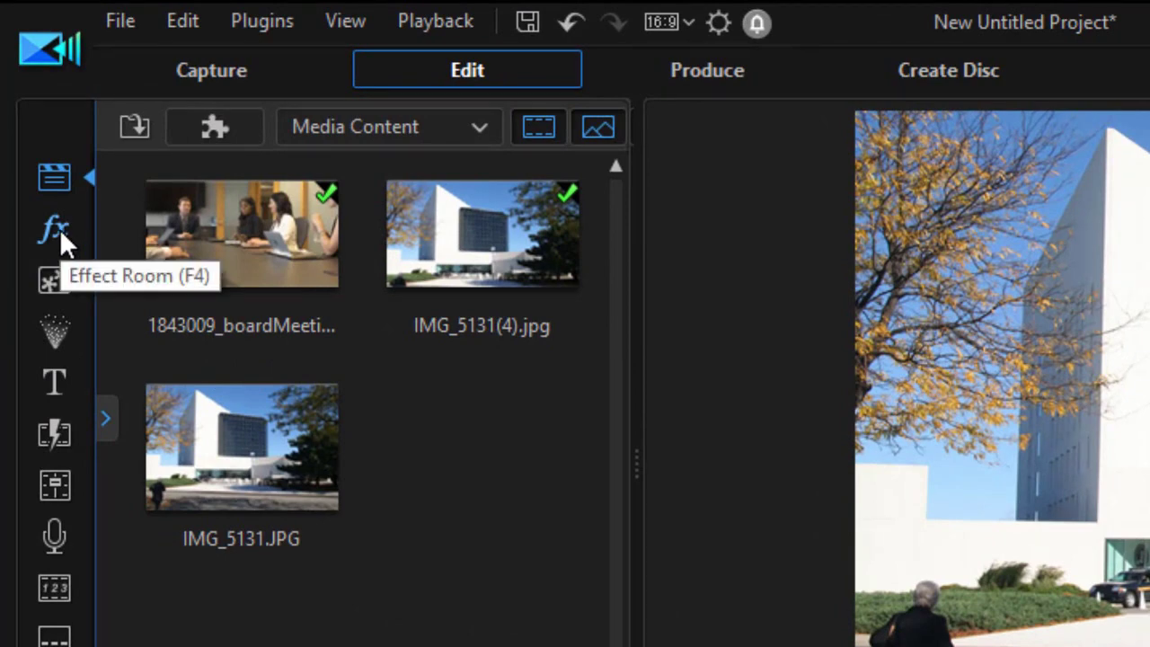
Apply the Noise effect from the Effect Room to the boardMeeting clip on track 2
{"action": "left_click", "coordinate": [54, 229]}
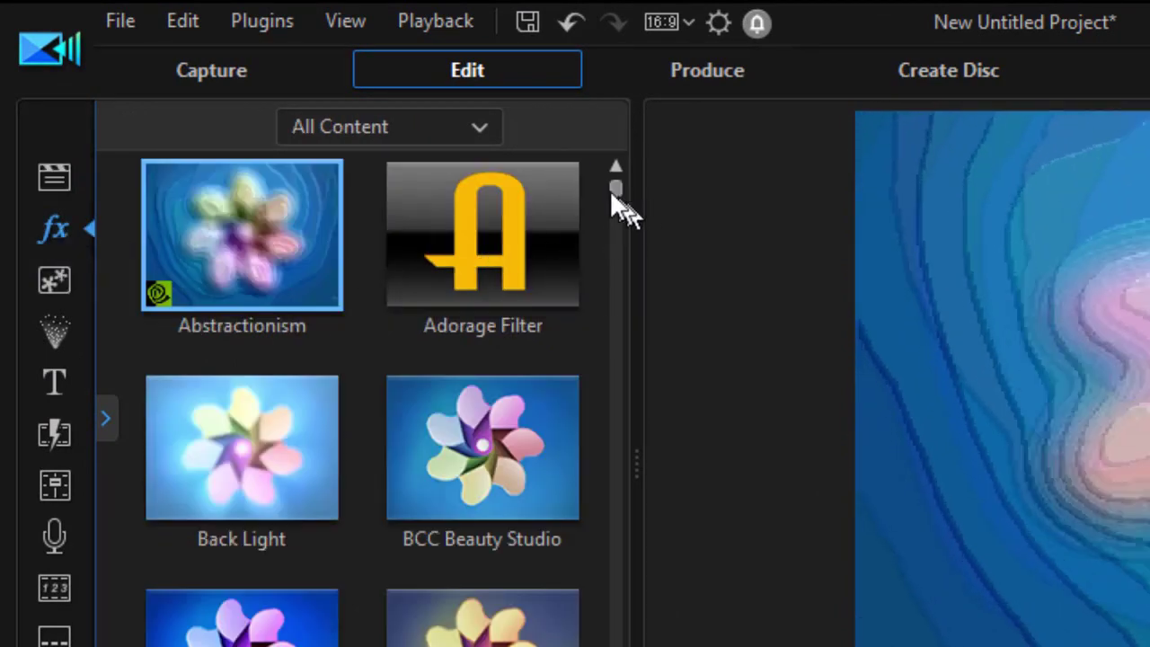
{"action": "scroll", "coordinate": [603, 244], "scroll_direction": "down", "scroll_amount": 10}
{"action": "scroll", "coordinate": [575, 611], "scroll_direction": "down", "scroll_amount": 15}
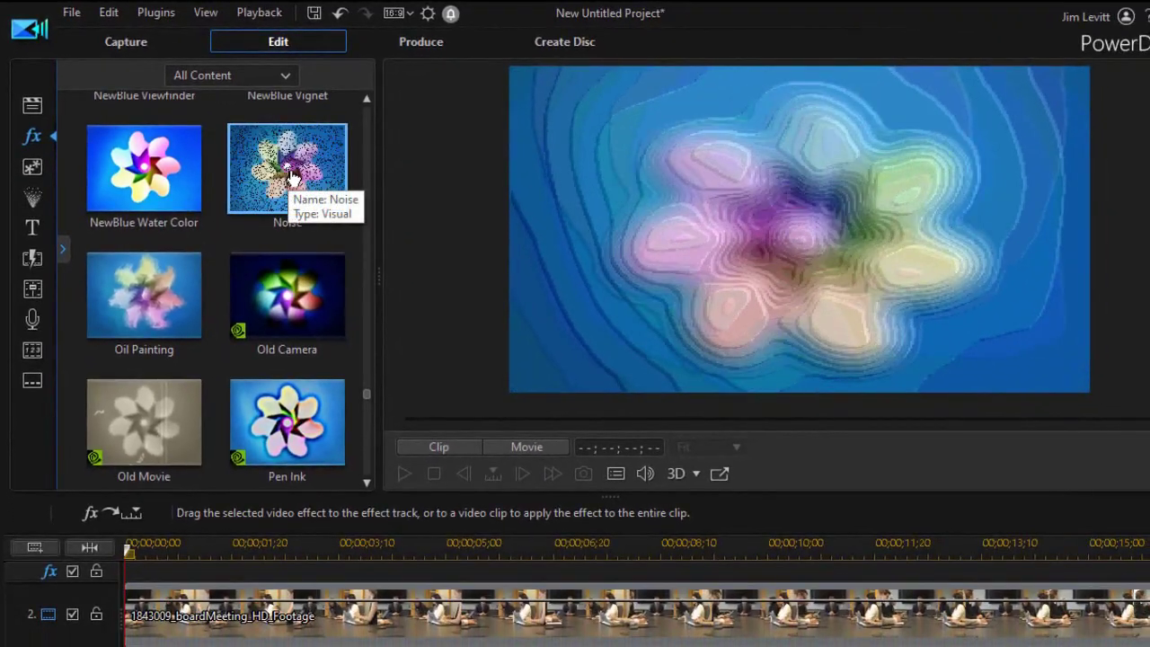
{"action": "left_click_drag", "start_coordinate": [475, 306], "coordinate": [486, 335]}
{"action": "left_click_drag", "start_coordinate": [289, 202], "coordinate": [297, 627]}
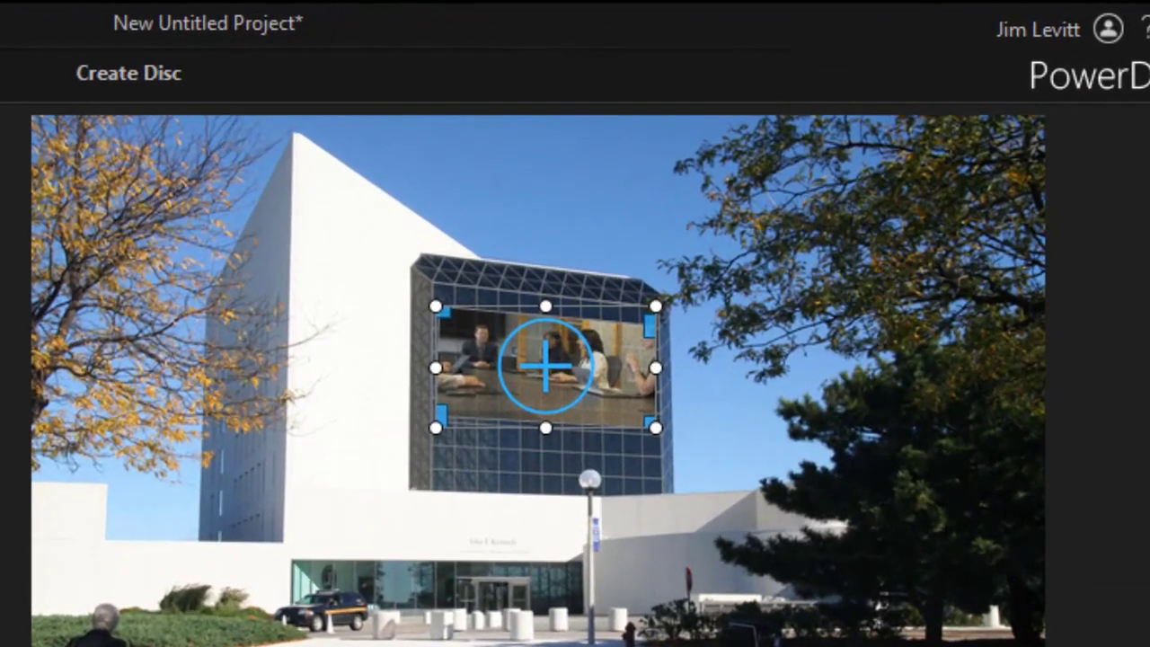